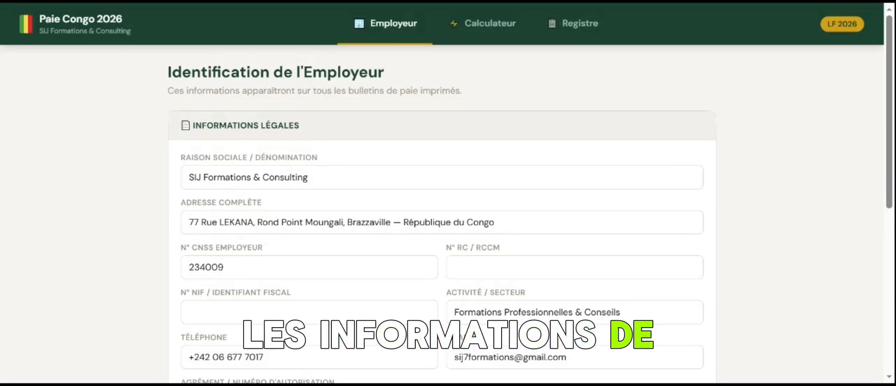
Review the employer's legal details and their payslip preview, and continue to the payroll calculator.
{"action": "left_click", "coordinate": [315, 178]}
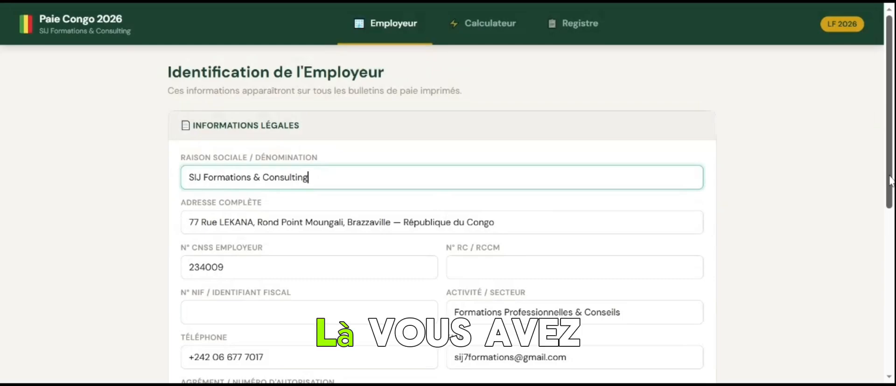
{"action": "left_click_drag", "start_coordinate": [890, 181], "coordinate": [893, 319]}
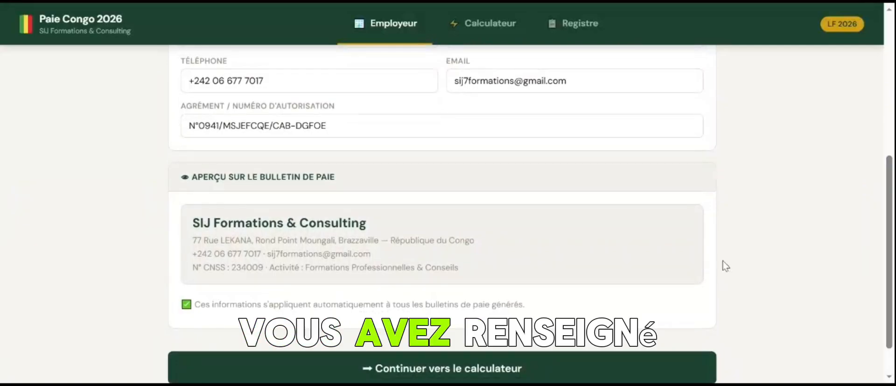
{"action": "left_click", "coordinate": [589, 119]}
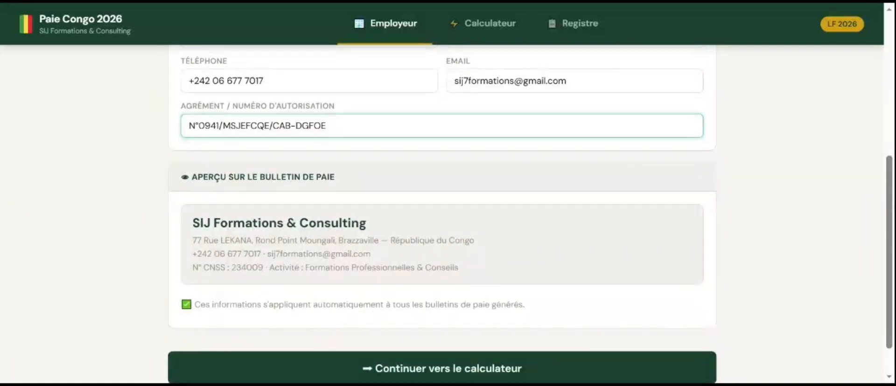
{"action": "left_click", "coordinate": [461, 367]}
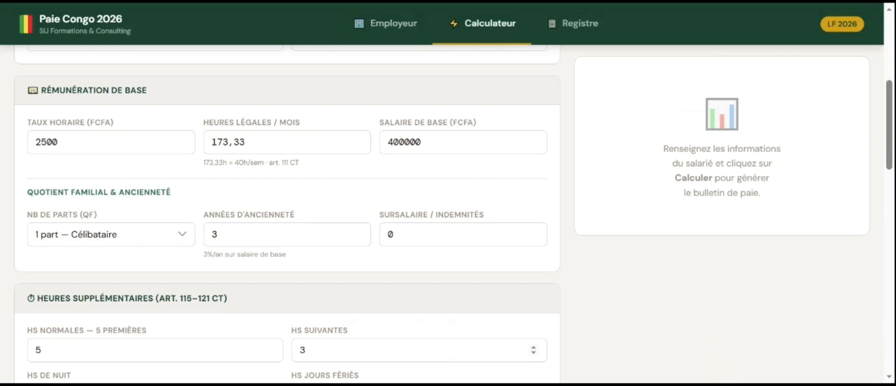
{"action": "left_click", "coordinate": [359, 21]}
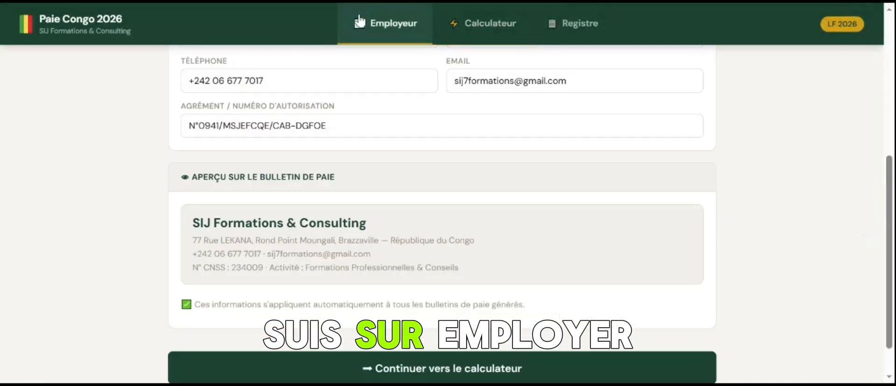
{"action": "left_click", "coordinate": [457, 369]}
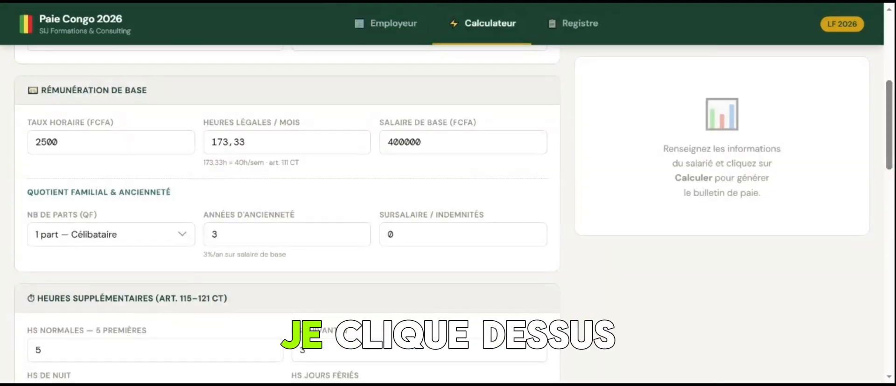
Set the employee's sector and collective agreement to Télécommunications.
{"action": "scroll", "coordinate": [893, 9], "scroll_direction": "up", "scroll_amount": 4}
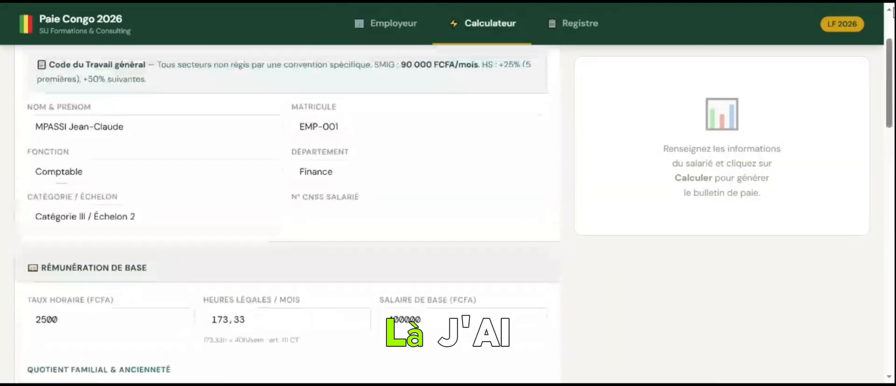
{"action": "scroll", "coordinate": [893, 13], "scroll_direction": "up", "scroll_amount": 3}
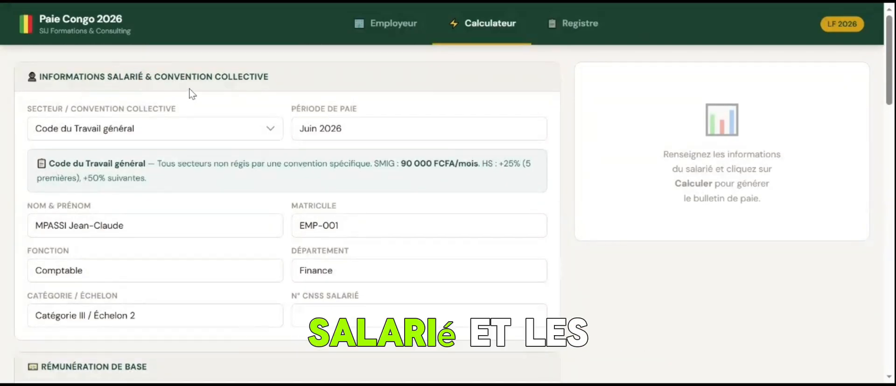
{"action": "left_click", "coordinate": [268, 137]}
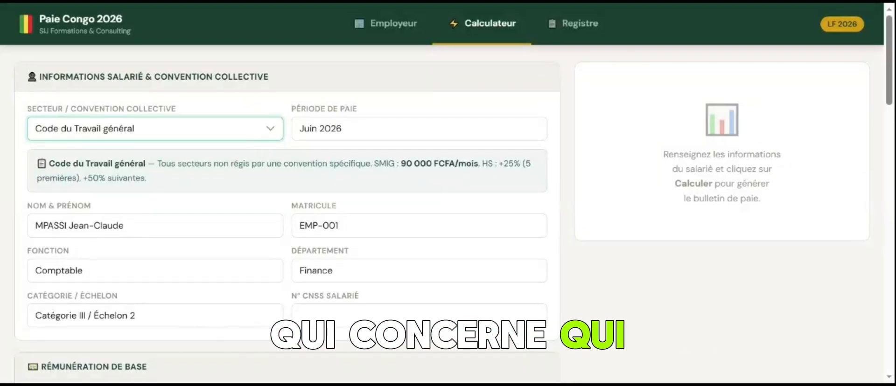
{"action": "left_click", "coordinate": [146, 181]}
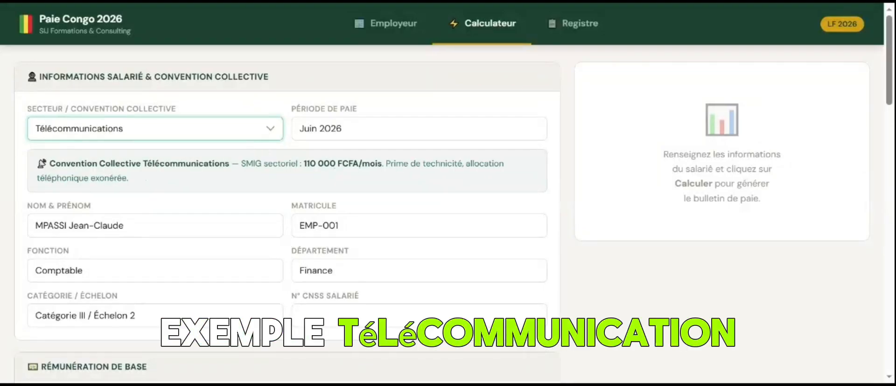
Review the employee's name, matricule, function, department and category fields.
{"action": "left_click", "coordinate": [194, 270]}
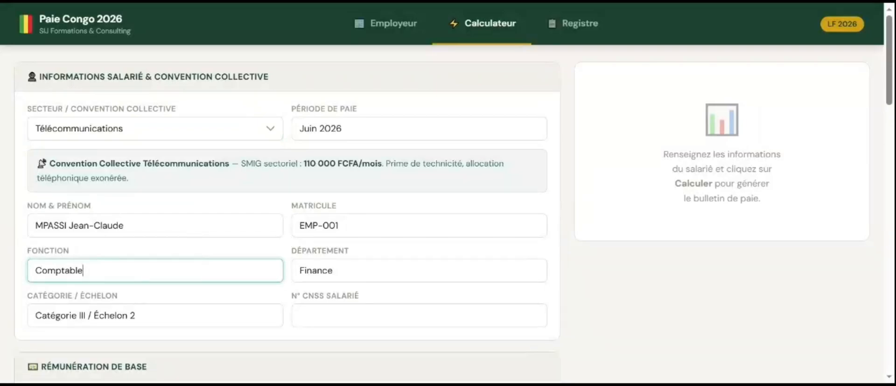
{"action": "left_click", "coordinate": [132, 224]}
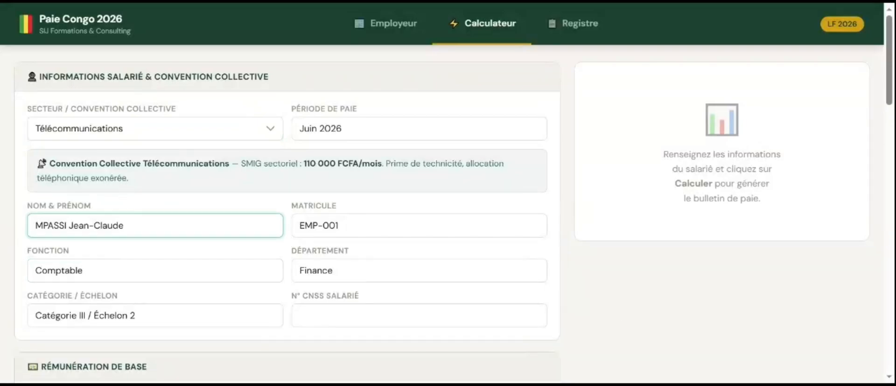
{"action": "left_click", "coordinate": [319, 225]}
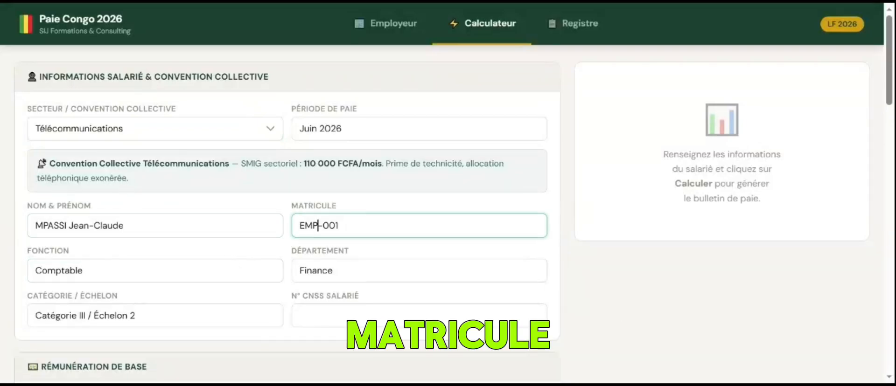
{"action": "left_click", "coordinate": [85, 271]}
{"action": "left_click", "coordinate": [335, 271]}
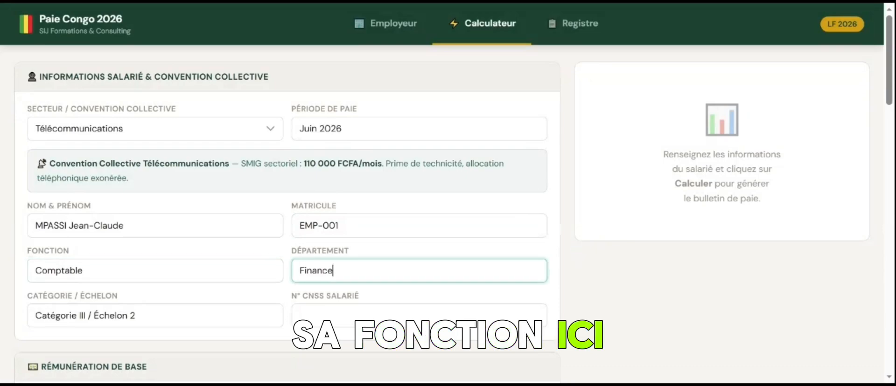
{"action": "left_click", "coordinate": [233, 315]}
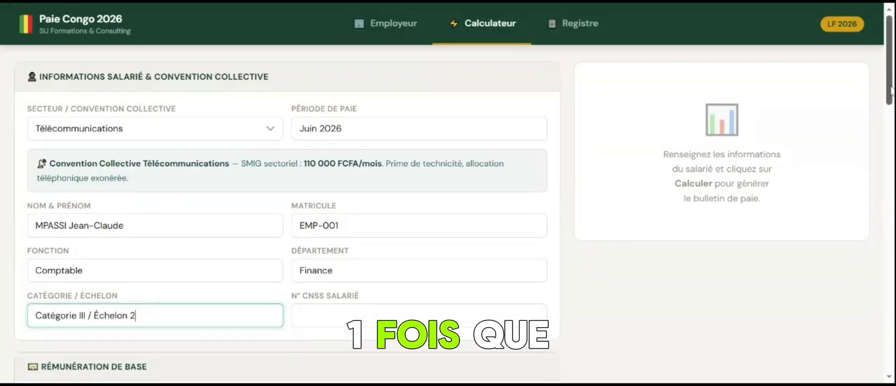
Try an hourly rate of 3000 FCFA in the base remuneration and check the calculated base salary.
{"action": "scroll", "coordinate": [892, 114], "scroll_direction": "down", "scroll_amount": 2}
{"action": "scroll", "coordinate": [892, 114], "scroll_direction": "down", "scroll_amount": 3}
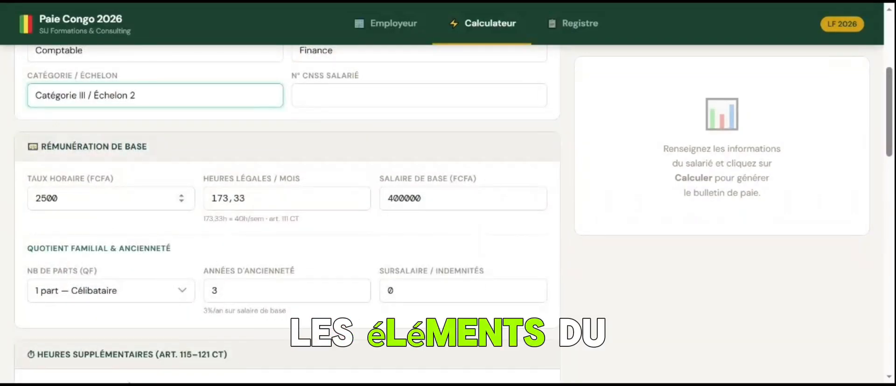
{"action": "left_click", "coordinate": [47, 198]}
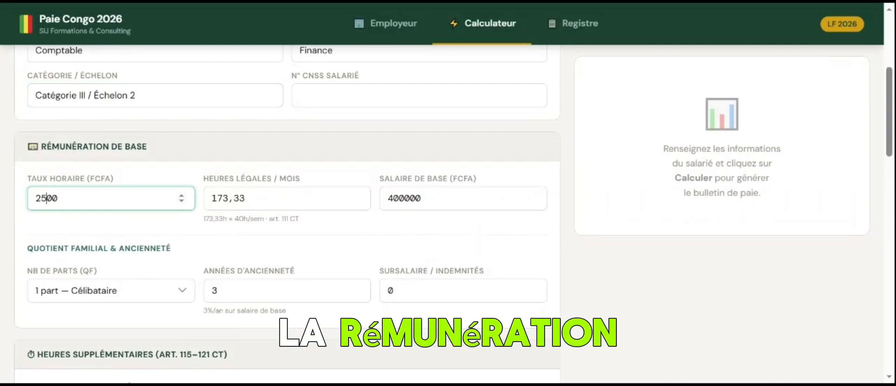
{"action": "key", "text": "BackSpace"}
{"action": "key", "text": "BackSpace"}
{"action": "type", "text": "3"}
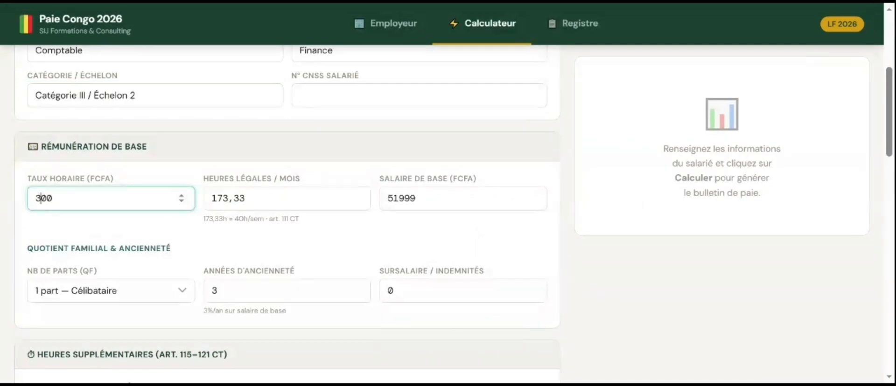
{"action": "type", "text": "0"}
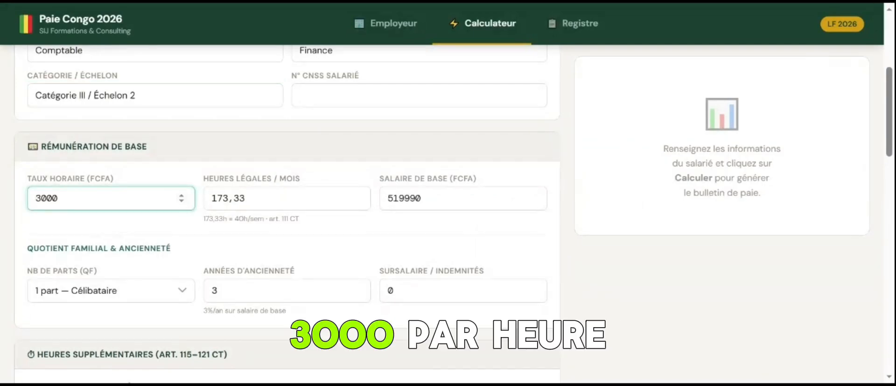
{"action": "left_click", "coordinate": [114, 184]}
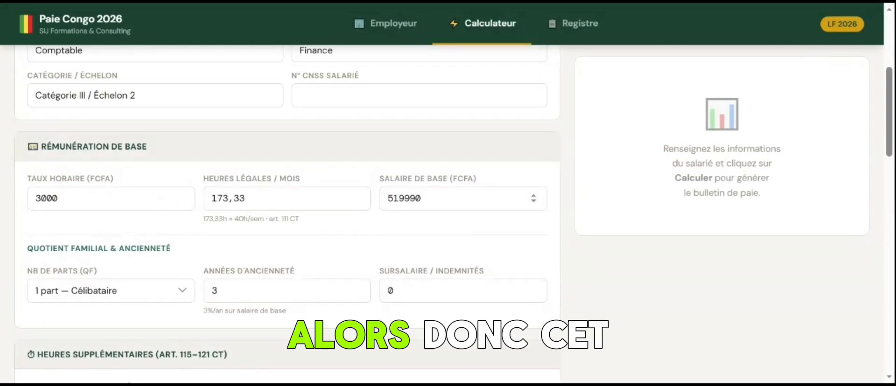
{"action": "left_click", "coordinate": [403, 198]}
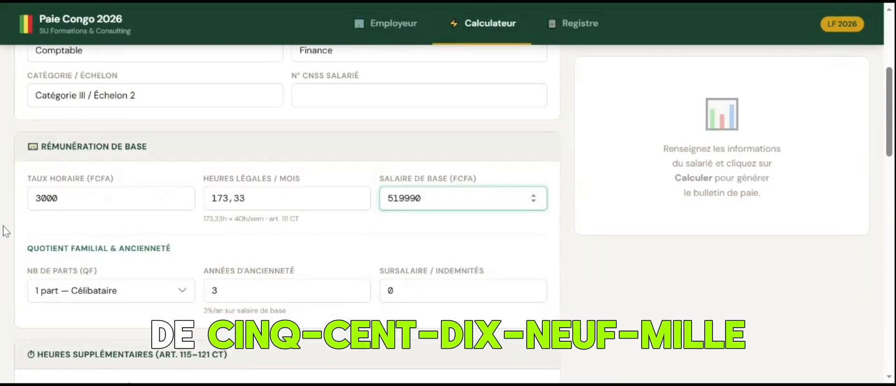
Try hourly rates of 2000, 1000 and 1500 FCFA to compare the calculated base salary.
{"action": "left_click", "coordinate": [41, 199]}
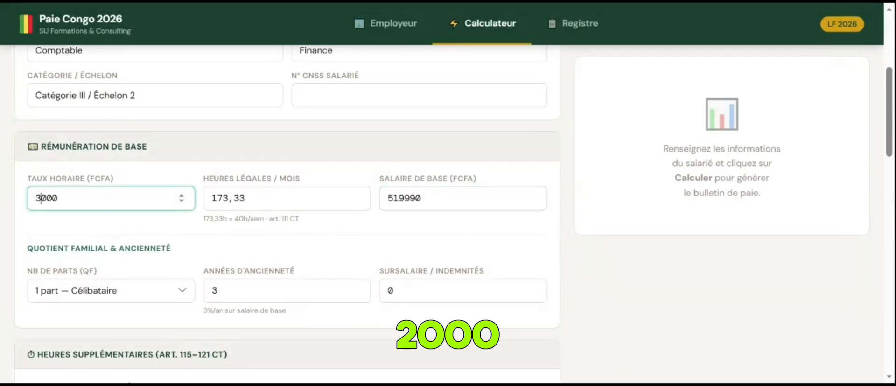
{"action": "key", "text": "BackSpace"}
{"action": "type", "text": "2"}
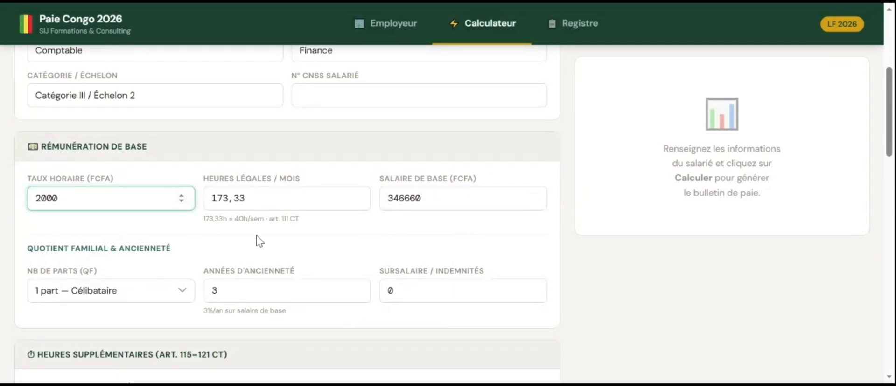
{"action": "key", "text": "BackSpace"}
{"action": "type", "text": "1"}
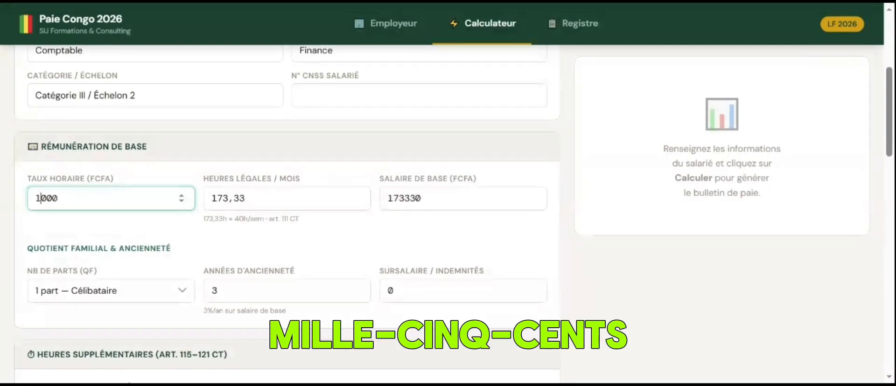
{"action": "type", "text": "5"}
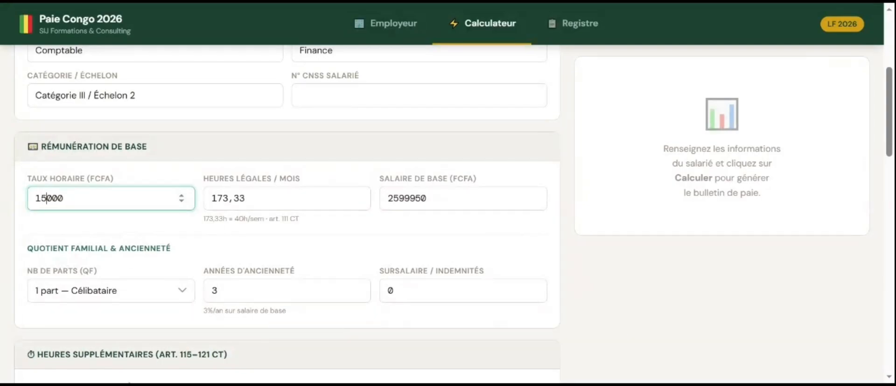
{"action": "key", "text": "Delete"}
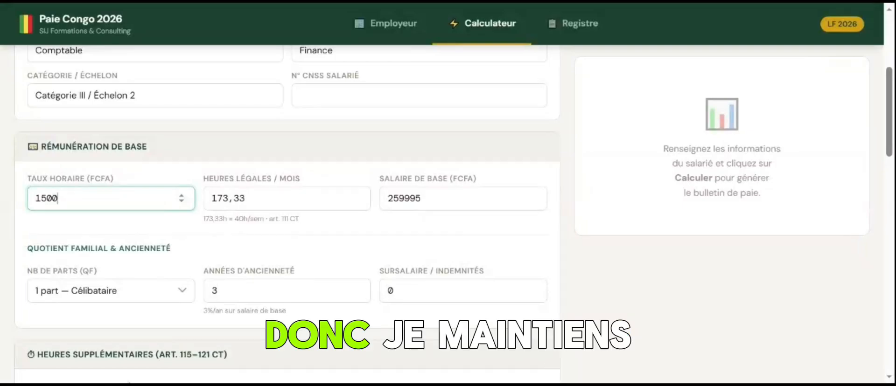
Set the employee's hourly rate to 2000 FCFA.
{"action": "key", "text": "BackSpace"}
{"action": "key", "text": "BackSpace"}
{"action": "key", "text": "BackSpace"}
{"action": "key", "text": "BackSpace"}
{"action": "type", "text": "20"}
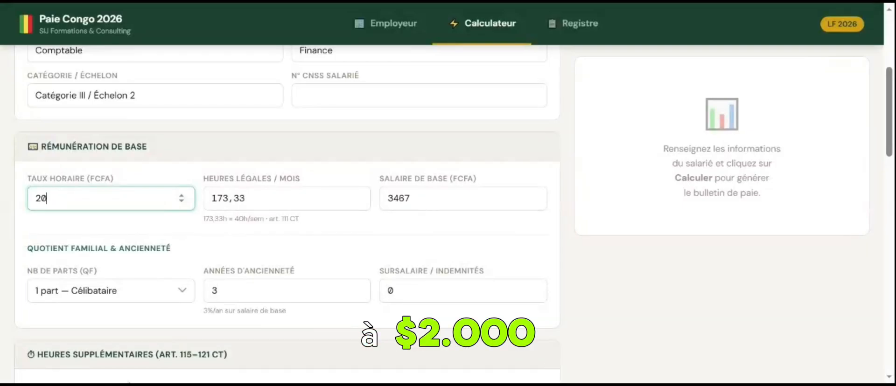
Set the family quotient to 1,5 — Marié(e) sans enfant and the seniority to 3 years.
{"action": "left_click", "coordinate": [167, 298]}
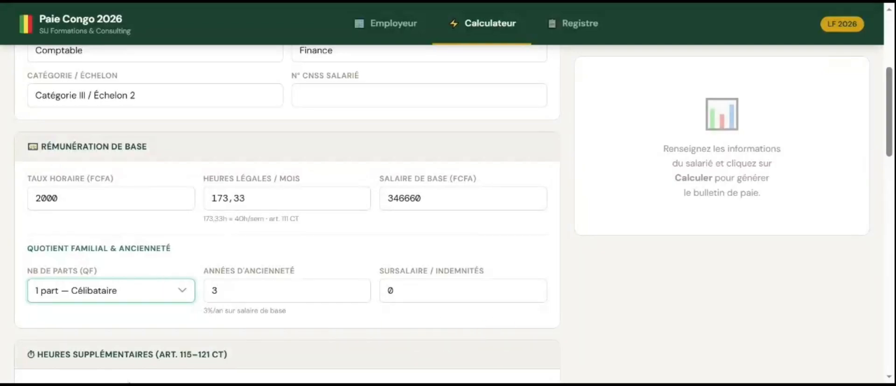
{"action": "left_click", "coordinate": [112, 199]}
{"action": "left_click", "coordinate": [320, 291]}
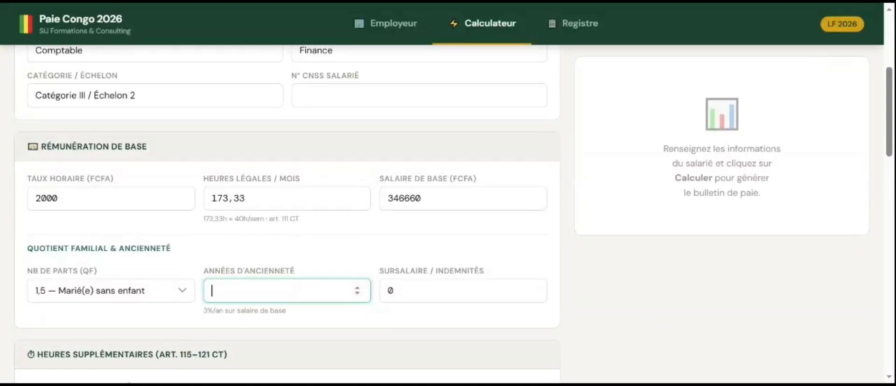
{"action": "type", "text": "3"}
Set the extra salary and allowances (sursalaire / indemnités) to 20000.
{"action": "left_click", "coordinate": [411, 291]}
{"action": "type", "text": "2"}
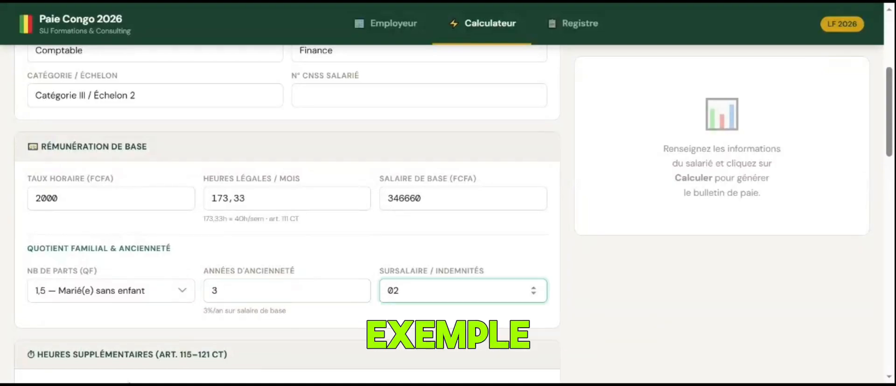
{"action": "type", "text": "000"}
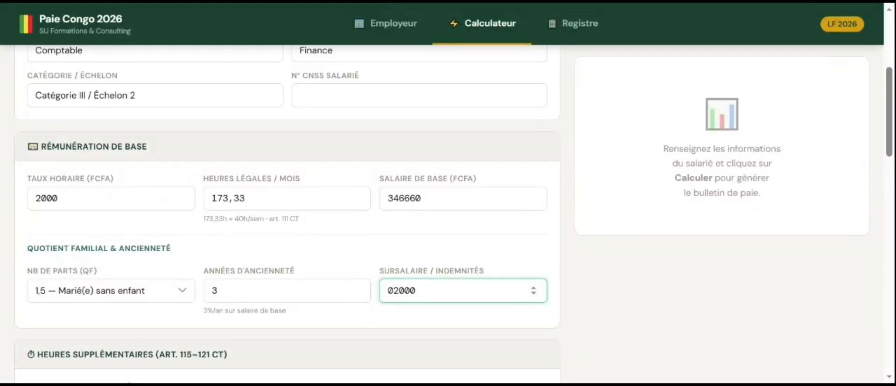
{"action": "type", "text": "000"}
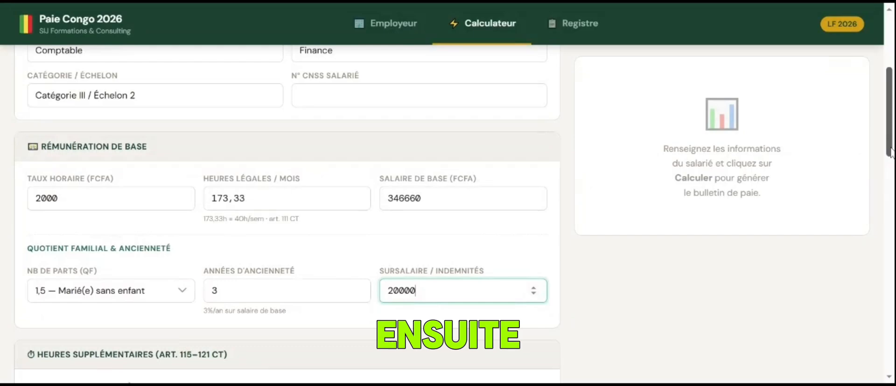
Set the night overtime hours to 0 in the overtime section.
{"action": "scroll", "coordinate": [891, 153], "scroll_direction": "down", "scroll_amount": 3}
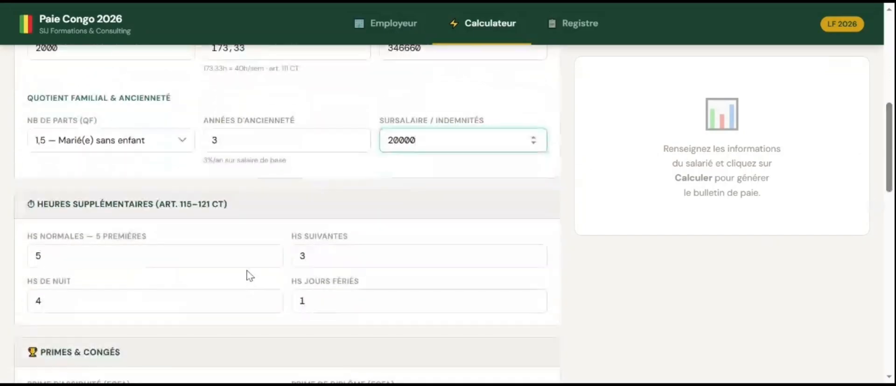
{"action": "left_click", "coordinate": [248, 257]}
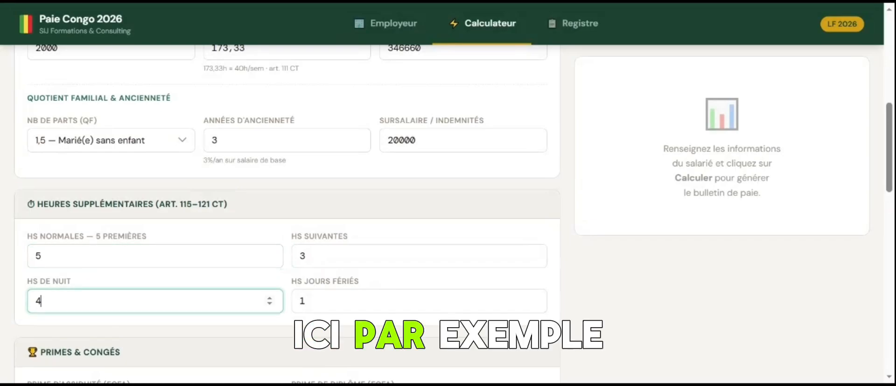
{"action": "key", "text": "BackSpace"}
{"action": "type", "text": "0"}
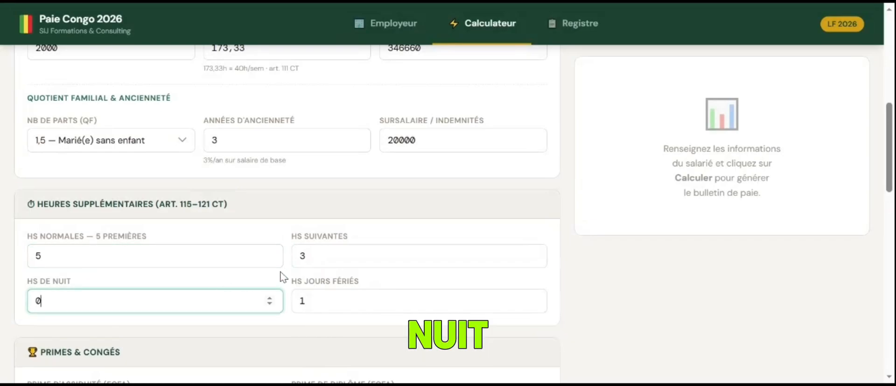
{"action": "left_click", "coordinate": [308, 256]}
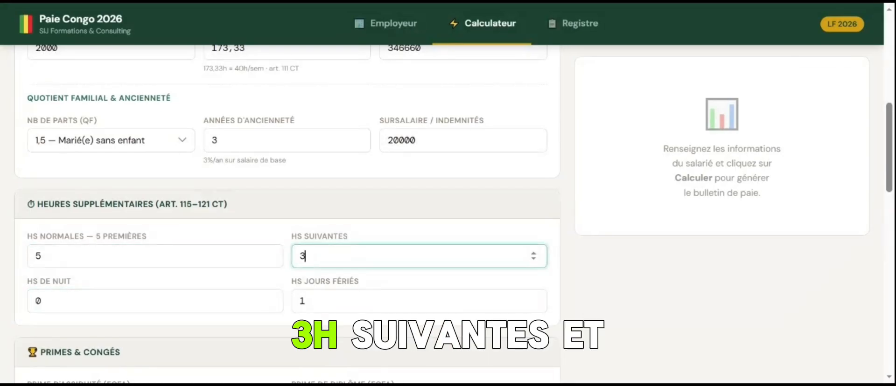
{"action": "left_click", "coordinate": [319, 301]}
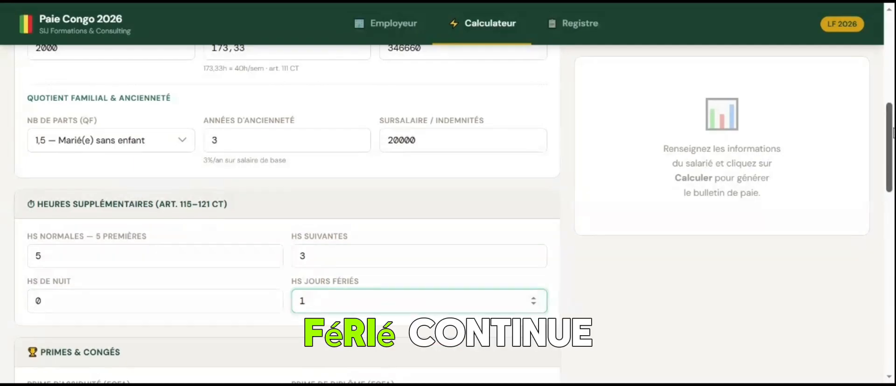
Set the attendance bonus (prime d'assiduité) to 5000 FCFA in the bonuses and leave section.
{"action": "scroll", "coordinate": [893, 133], "scroll_direction": "down", "scroll_amount": 5}
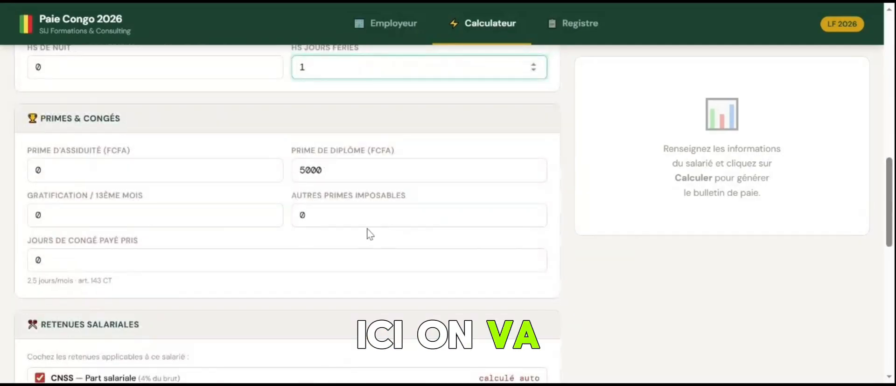
{"action": "left_click", "coordinate": [154, 177]}
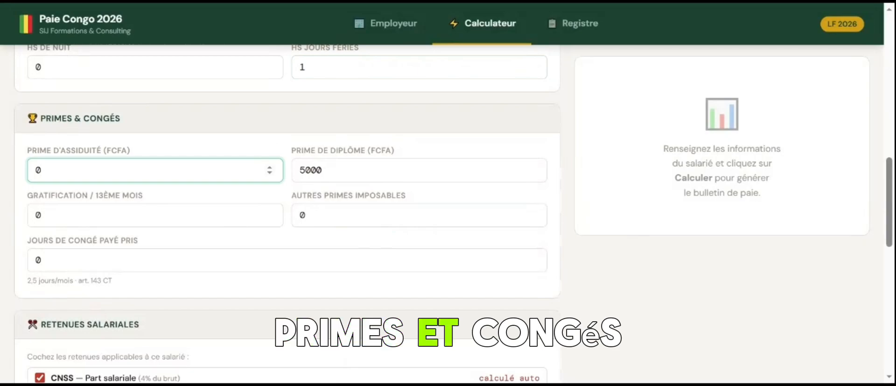
{"action": "key", "text": "BackSpace"}
{"action": "type", "text": "5000"}
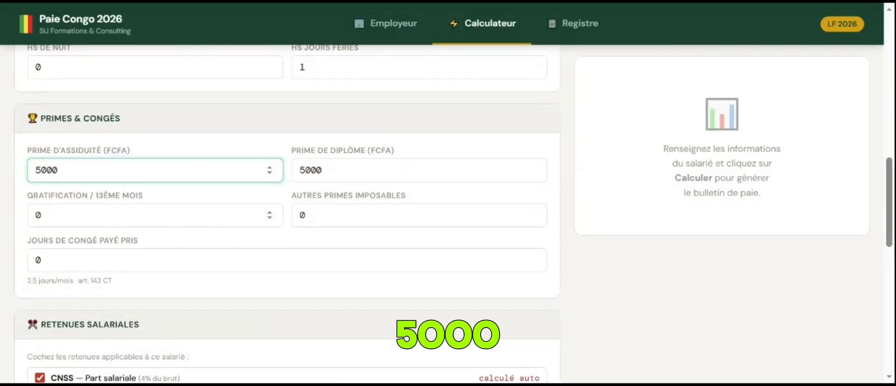
Set the other taxable bonuses (autres primes imposables) to 5000 and the paid leave days taken to 6.
{"action": "left_click", "coordinate": [143, 219]}
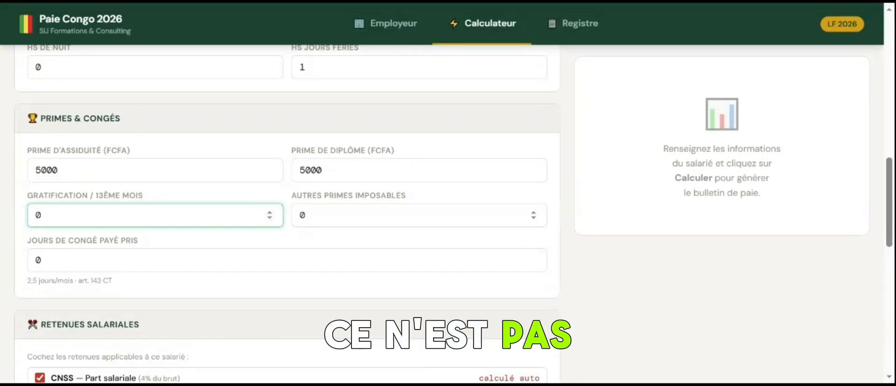
{"action": "left_click", "coordinate": [373, 216]}
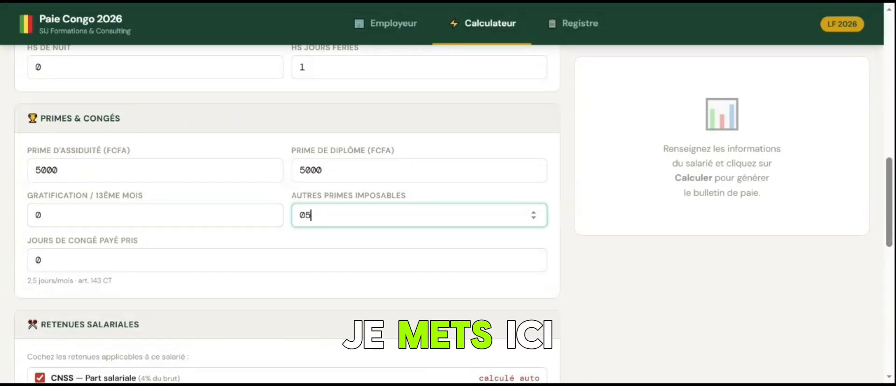
{"action": "type", "text": "5000"}
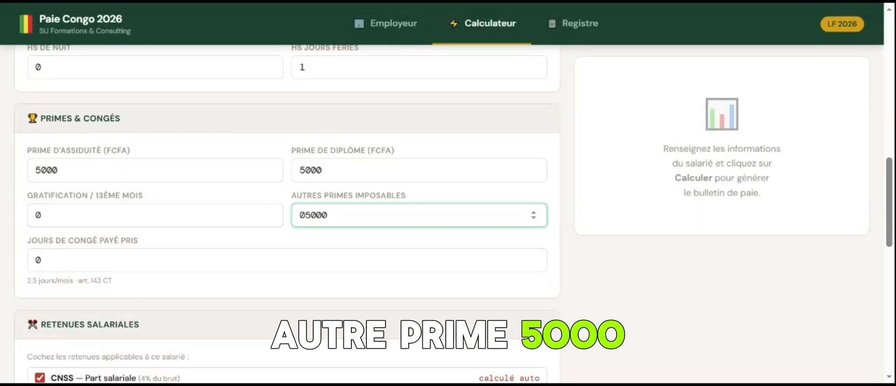
{"action": "left_click", "coordinate": [305, 215]}
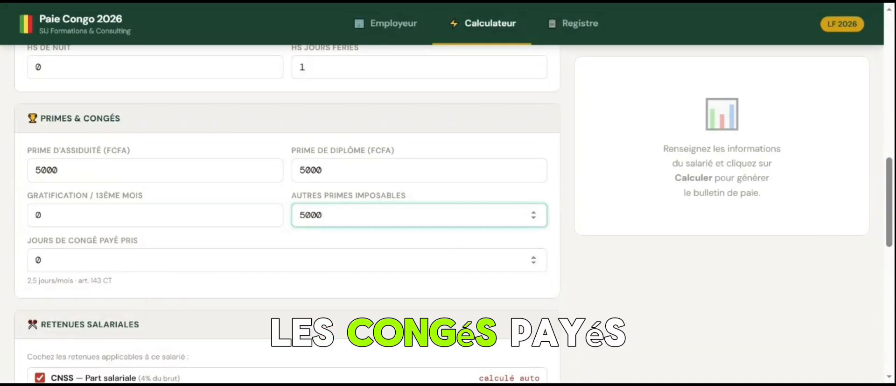
{"action": "left_click", "coordinate": [187, 260]}
{"action": "key", "text": "BackSpace"}
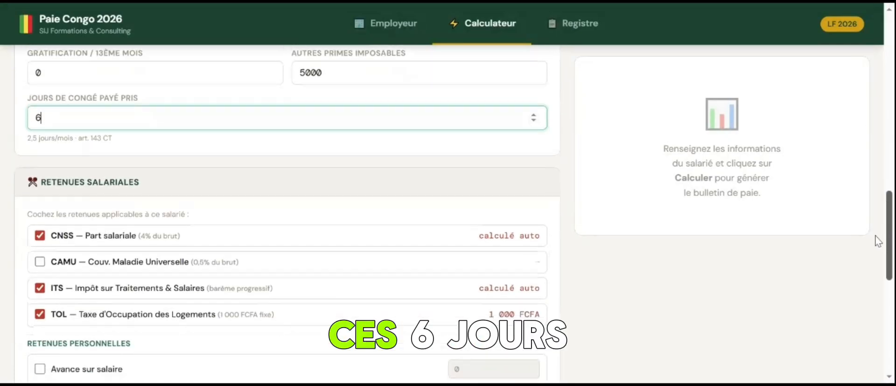
Enable the CAMU employee deduction and add a salary advance (avance sur salaire) of 50000 as a personal deduction.
{"action": "left_click_drag", "start_coordinate": [888, 207], "coordinate": [872, 252]}
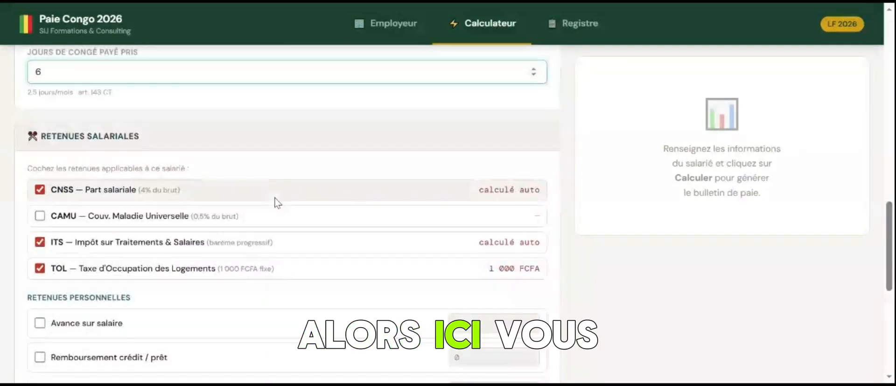
{"action": "left_click", "coordinate": [40, 217]}
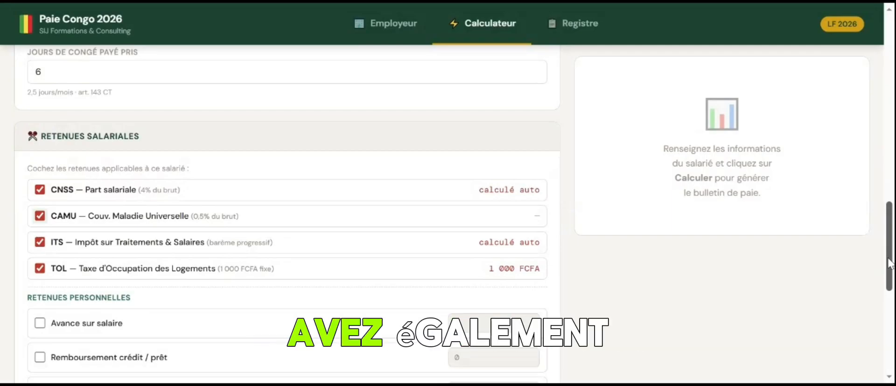
{"action": "scroll", "coordinate": [218, 358], "scroll_direction": "down", "scroll_amount": 2}
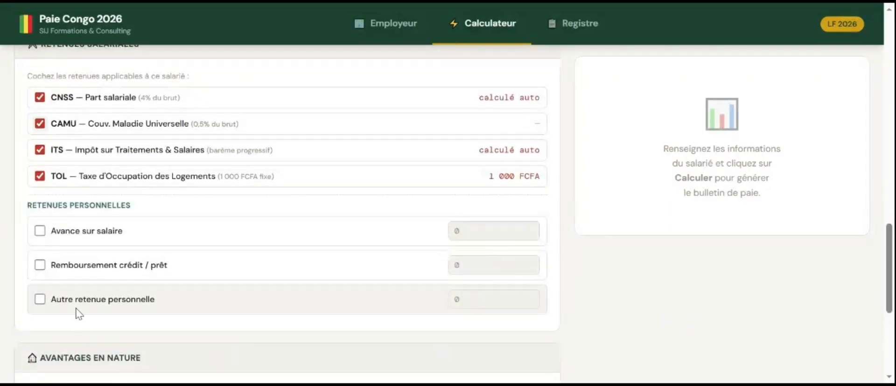
{"action": "left_click", "coordinate": [38, 232]}
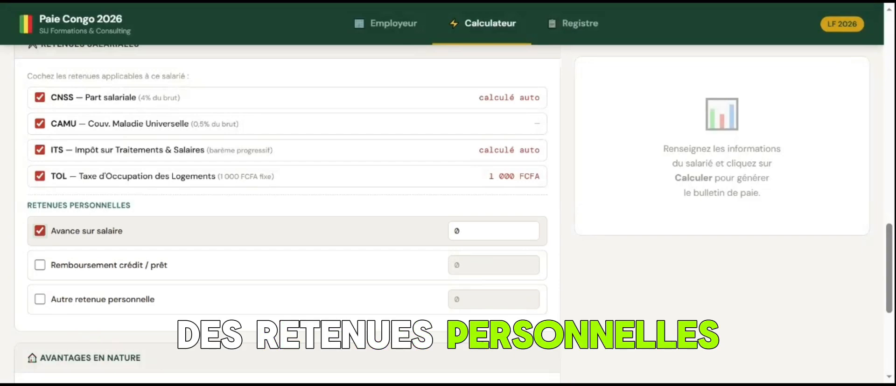
{"action": "key", "text": "BackSpace"}
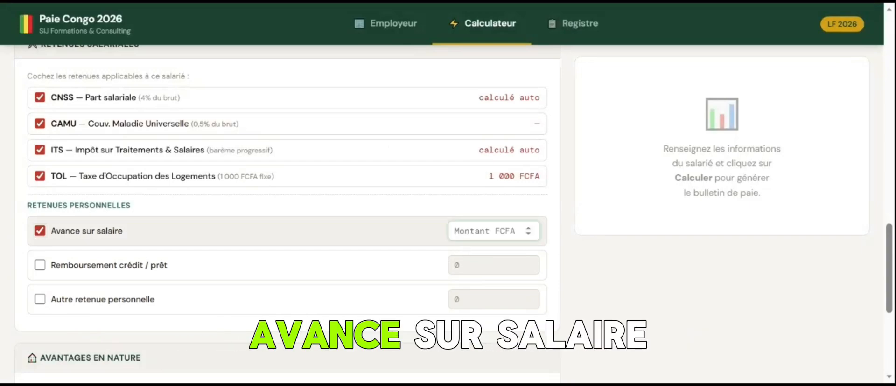
{"action": "type", "text": "50000"}
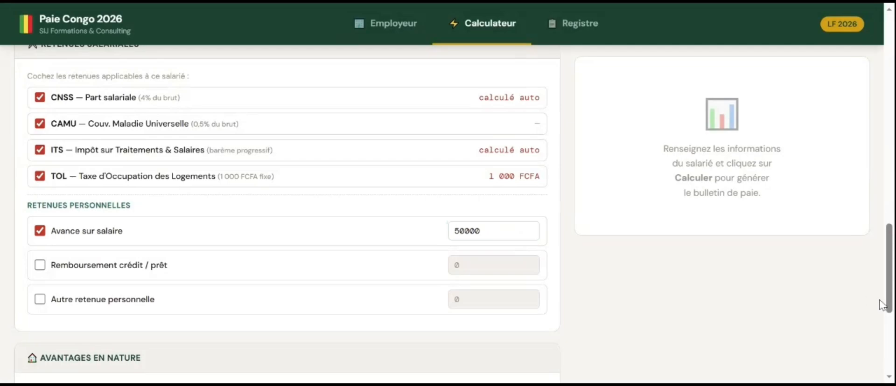
Enable the food (nourriture), telephone and non-taxable transport benefits in kind.
{"action": "scroll", "coordinate": [720, 272], "scroll_direction": "down", "scroll_amount": 5}
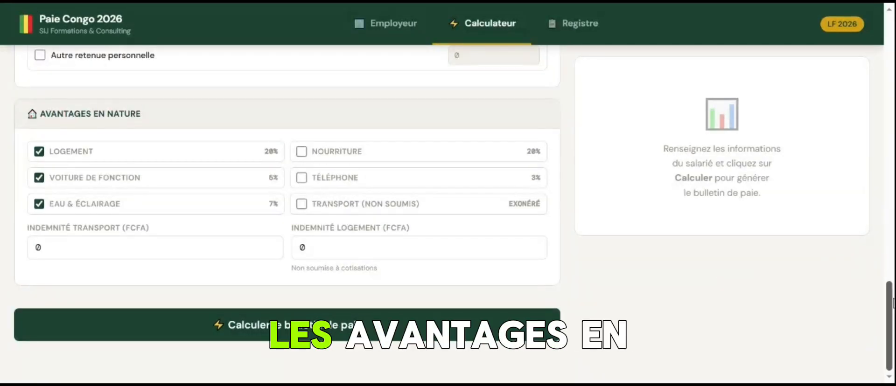
{"action": "left_click_drag", "start_coordinate": [893, 303], "coordinate": [894, 300]}
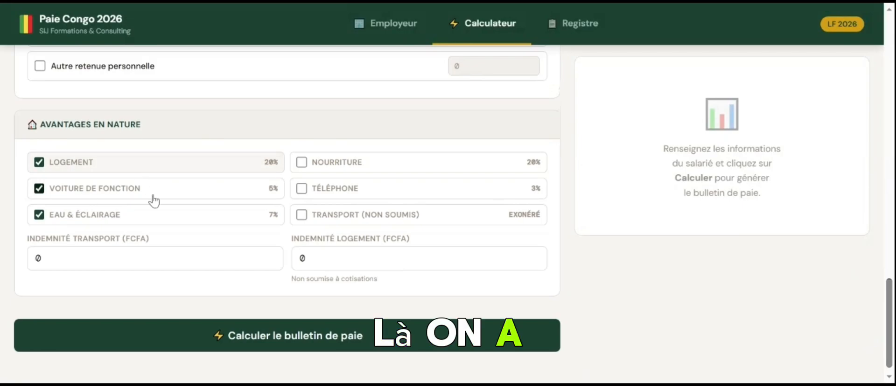
{"action": "left_click", "coordinate": [302, 163]}
{"action": "left_click", "coordinate": [302, 189]}
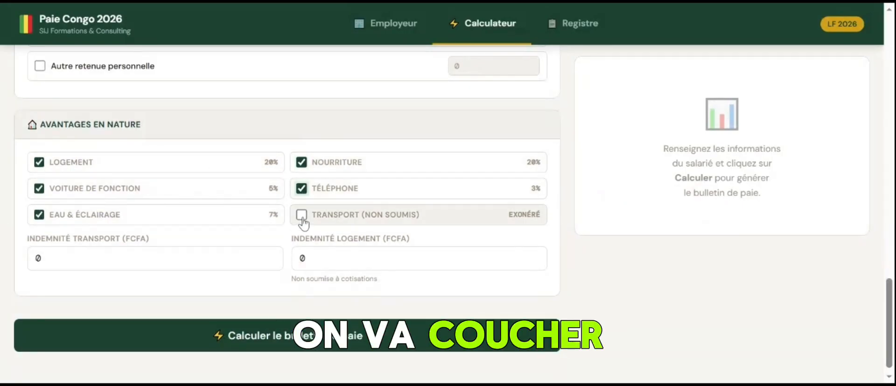
{"action": "left_click", "coordinate": [302, 215]}
{"action": "left_click", "coordinate": [302, 215]}
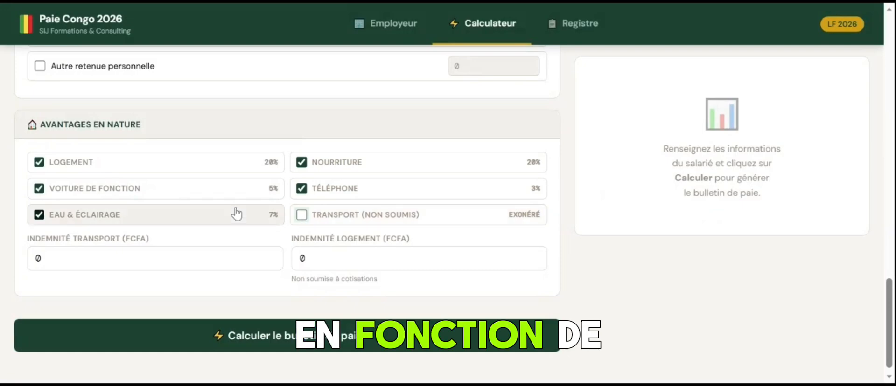
{"action": "left_click", "coordinate": [302, 215]}
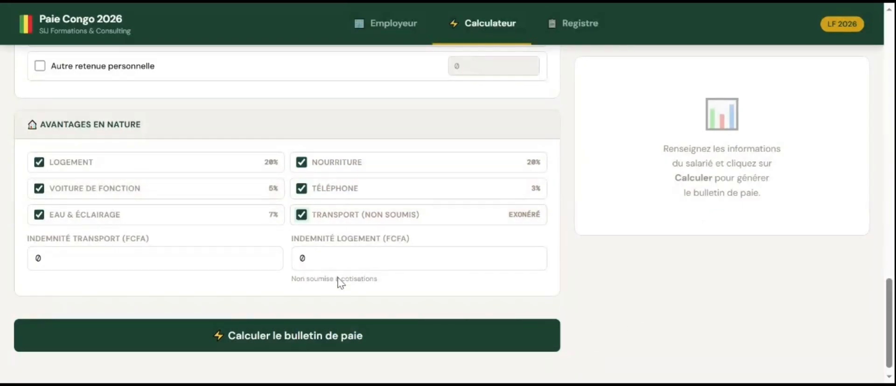
Calculate the payslip and open the monthly payroll register.
{"action": "left_click", "coordinate": [327, 343]}
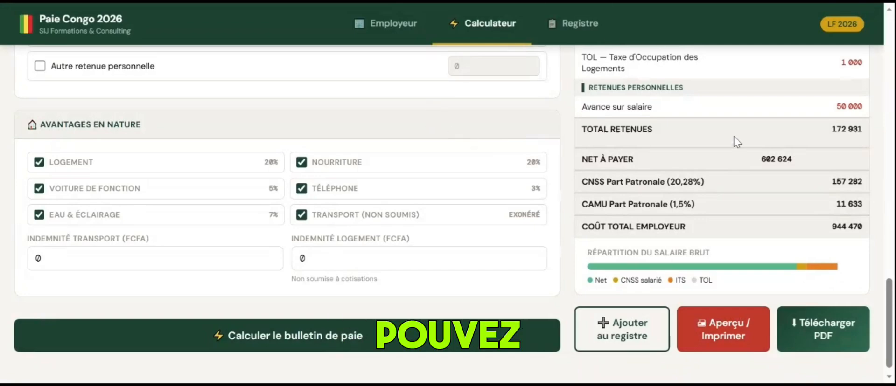
{"action": "left_click", "coordinate": [566, 36]}
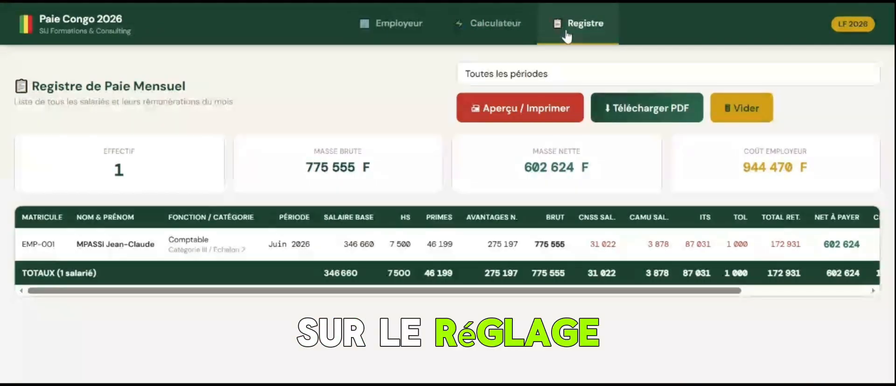